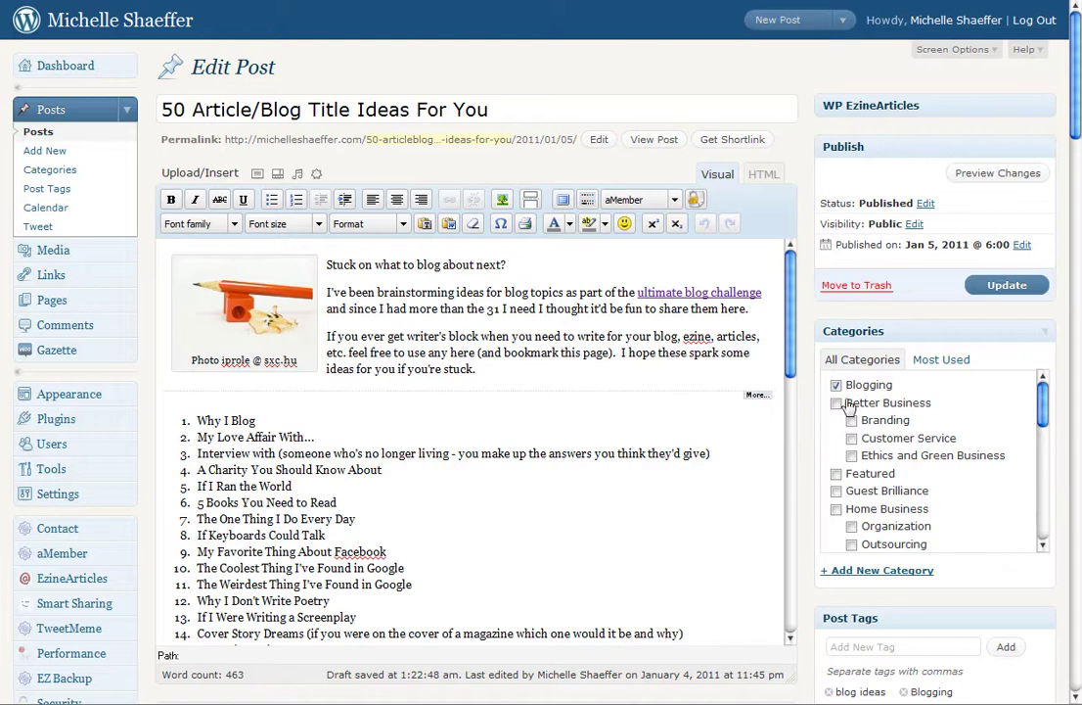
Set the edit screen's layout to one column and close the screen options.
click(940, 53)
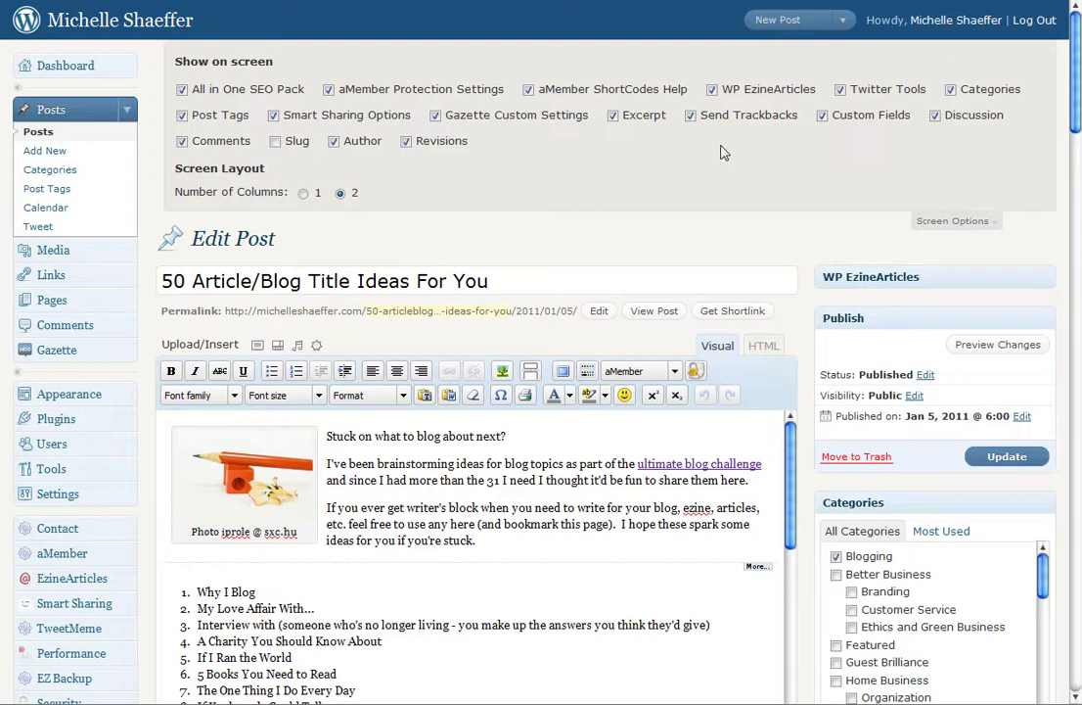
click(301, 194)
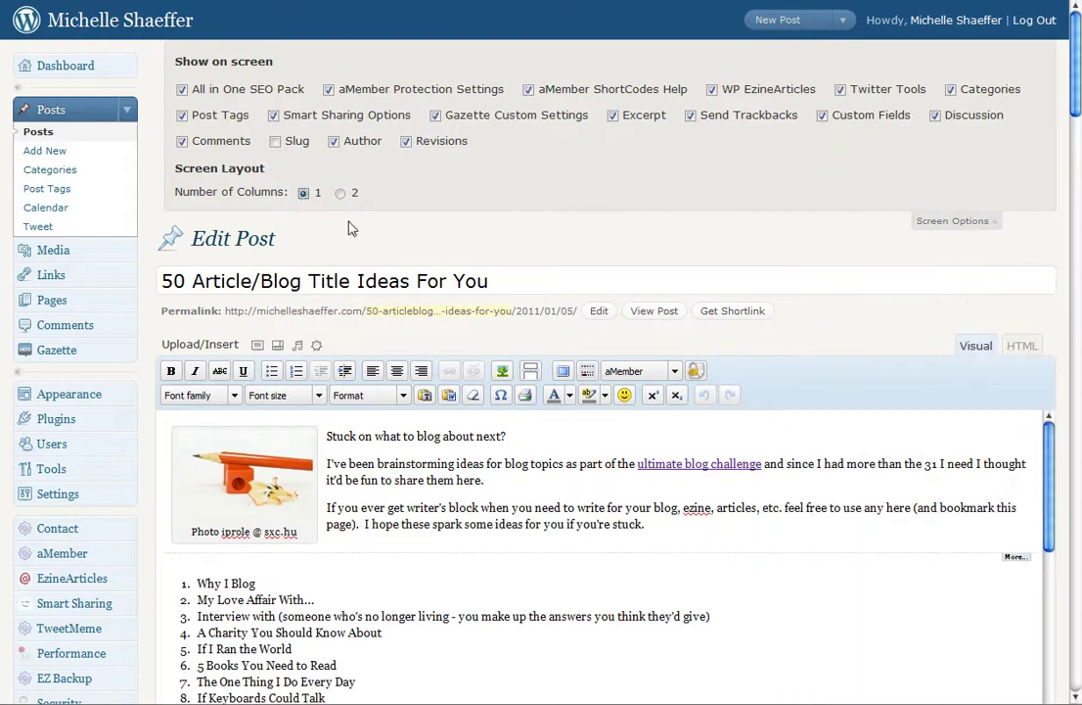
click(952, 221)
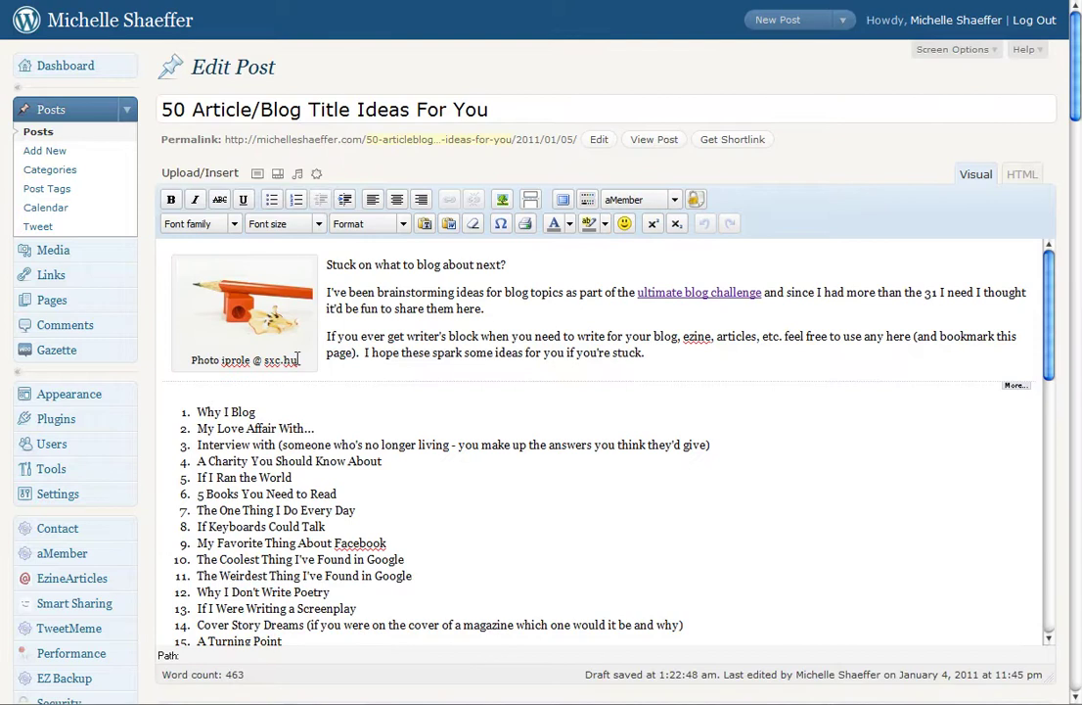
Move the Publish box directly below the post editor, above Smart Sharing Options.
scroll(1069, 466, down, 2)
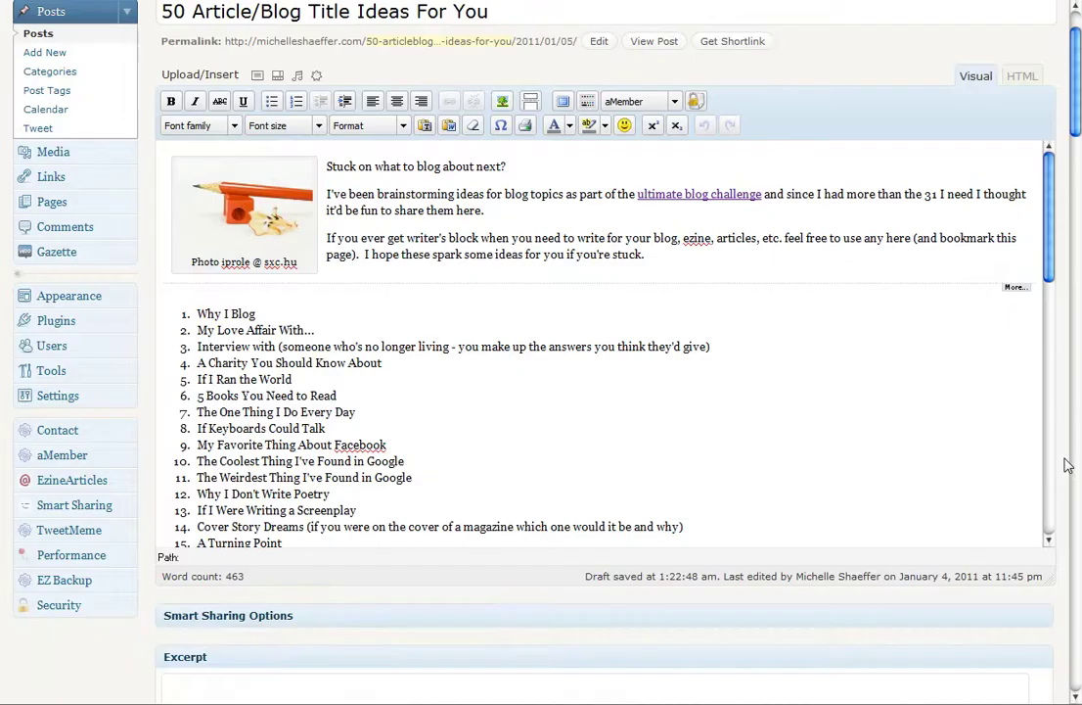
scroll(1068, 465, down, 5)
scroll(570, 416, down, 4)
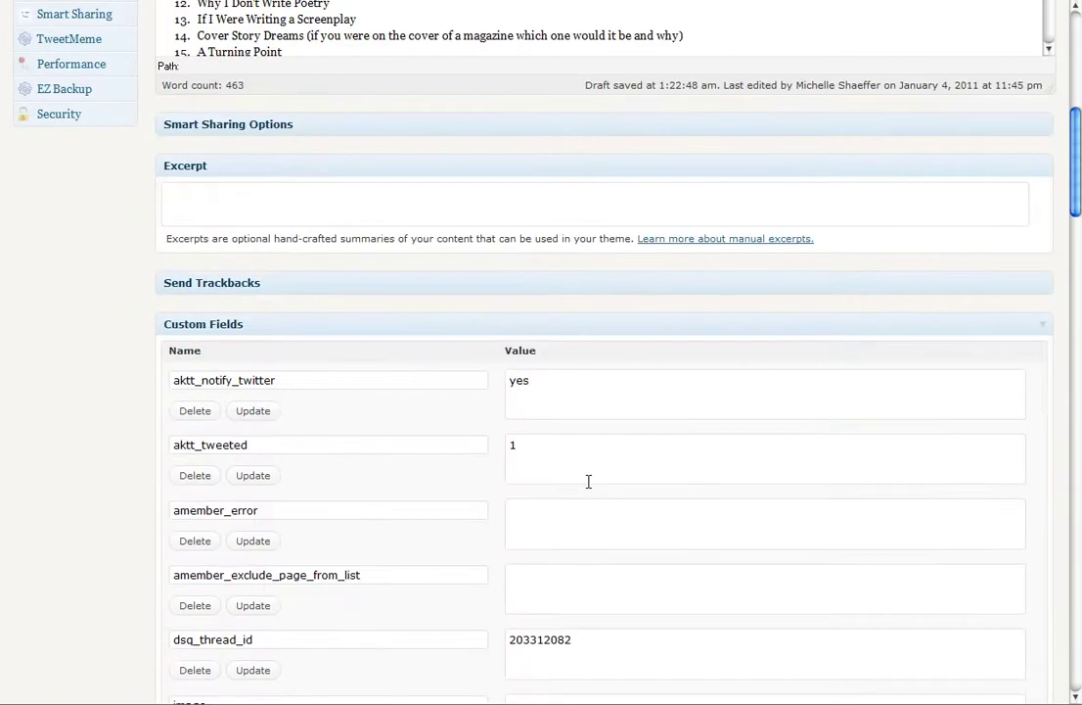
scroll(591, 490, down, 20)
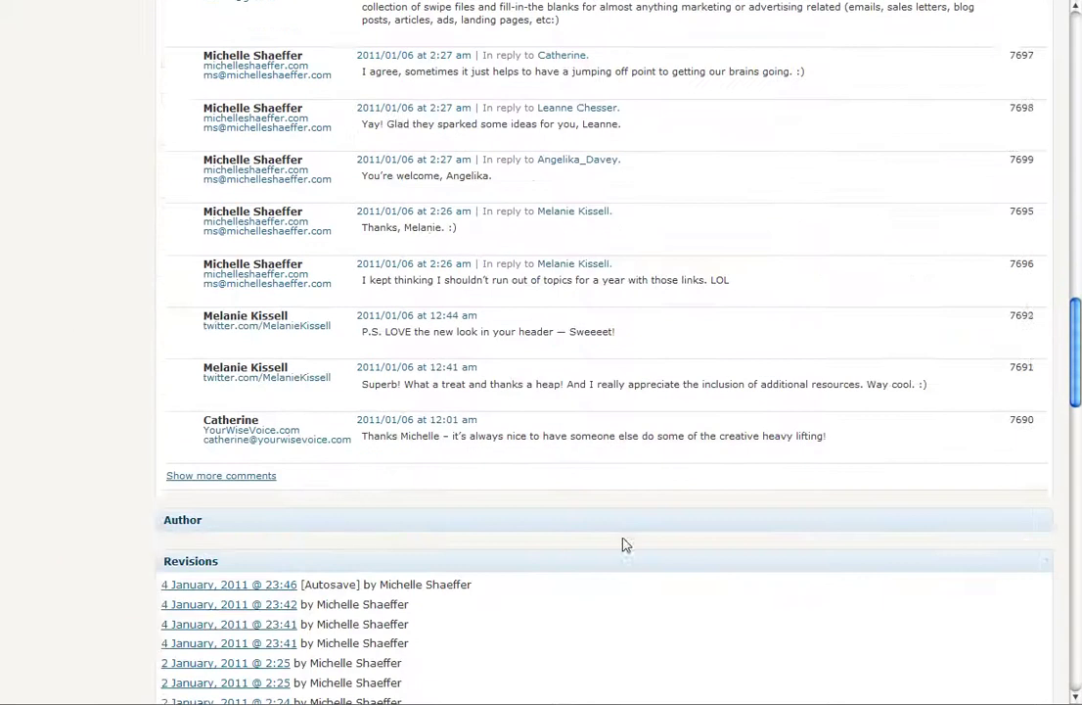
scroll(627, 545, down, 10)
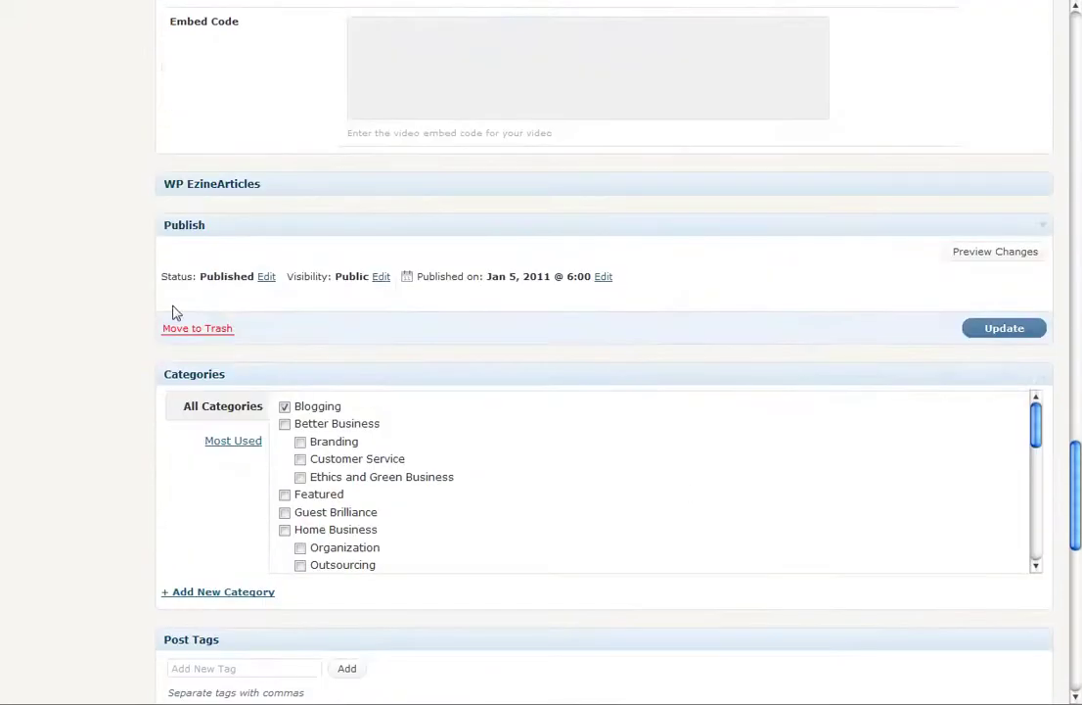
drag(983, 232, 961, 207)
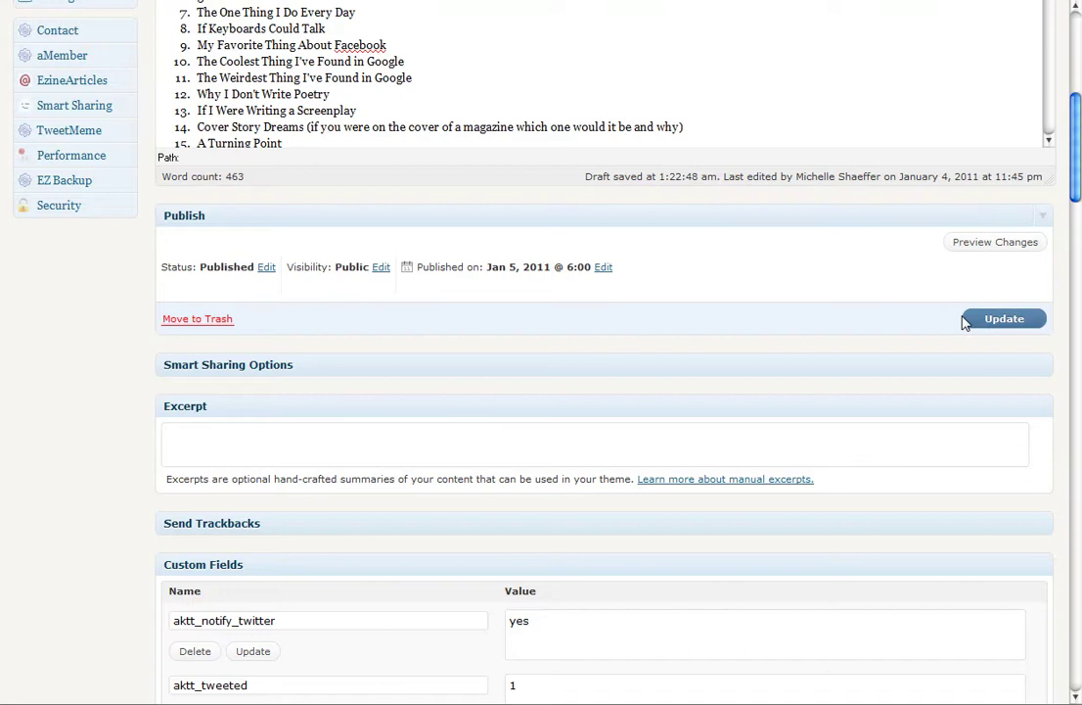
Set the edit screen's layout to two columns and close the screen options.
scroll(988, 264, up, 5)
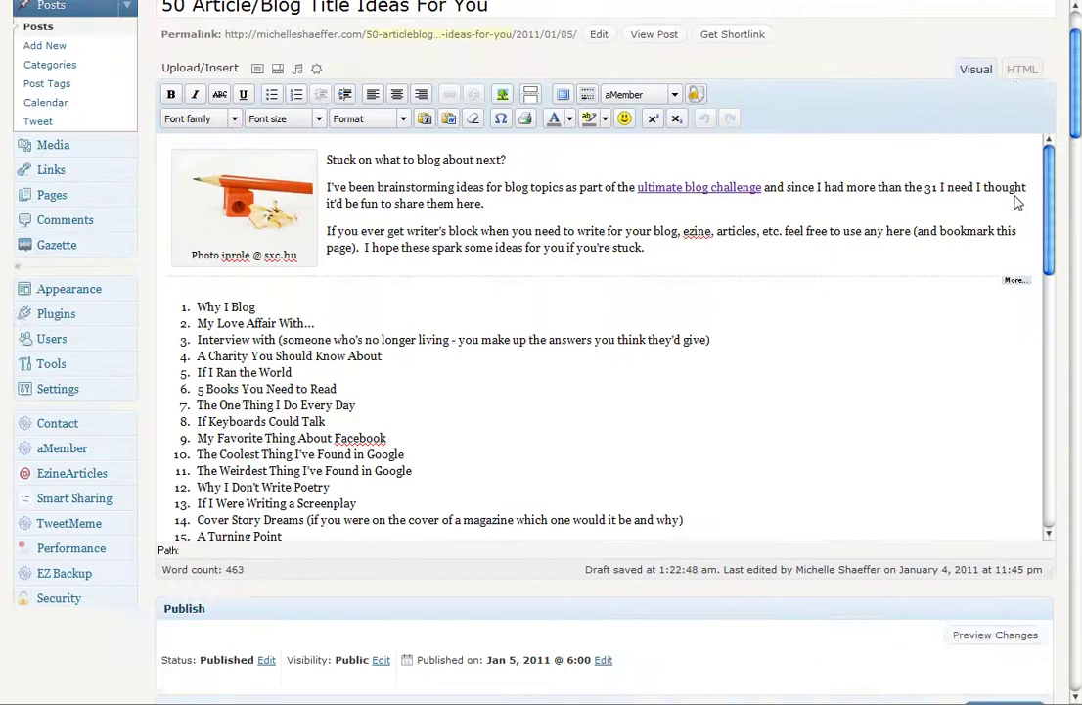
click(973, 54)
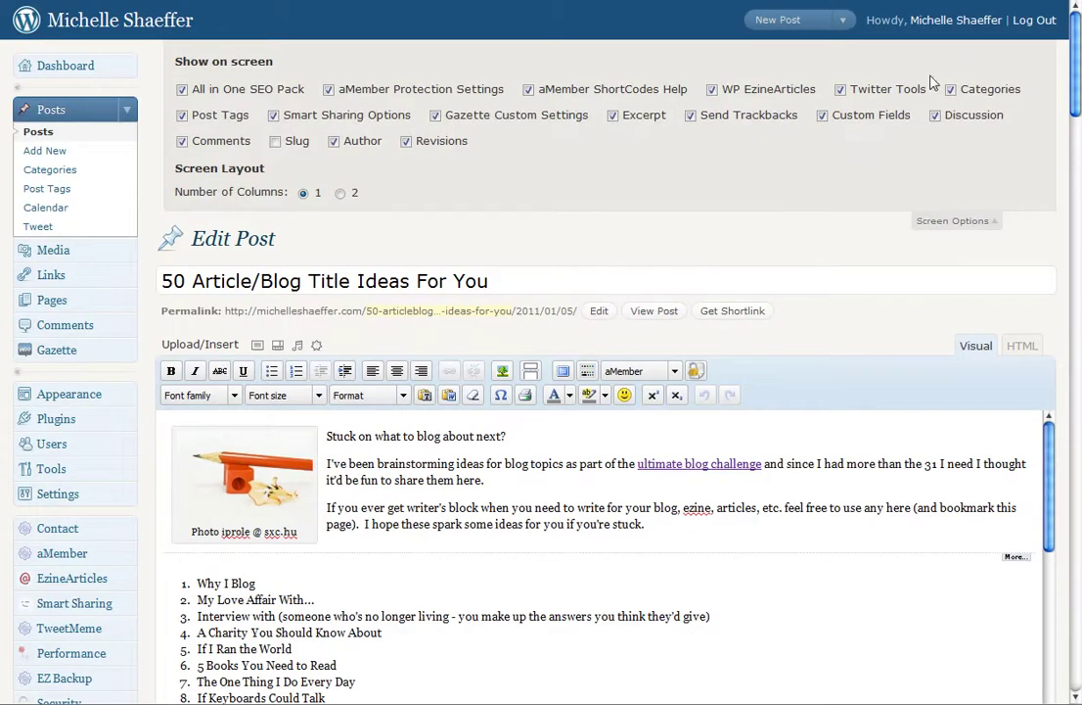
click(341, 193)
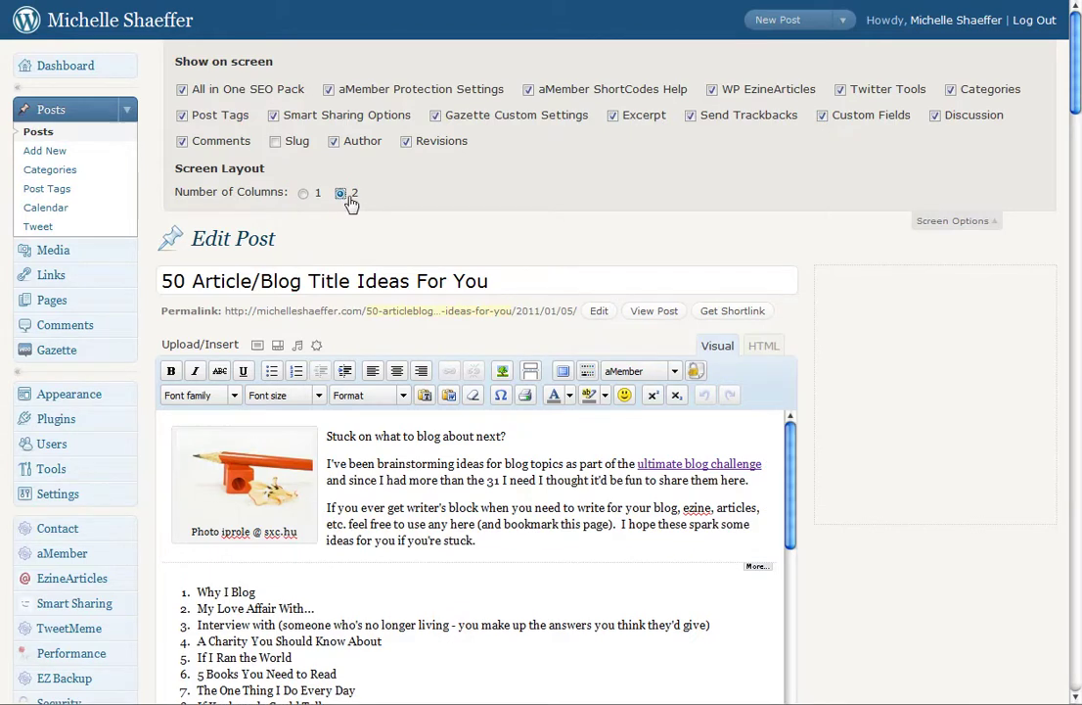
click(955, 221)
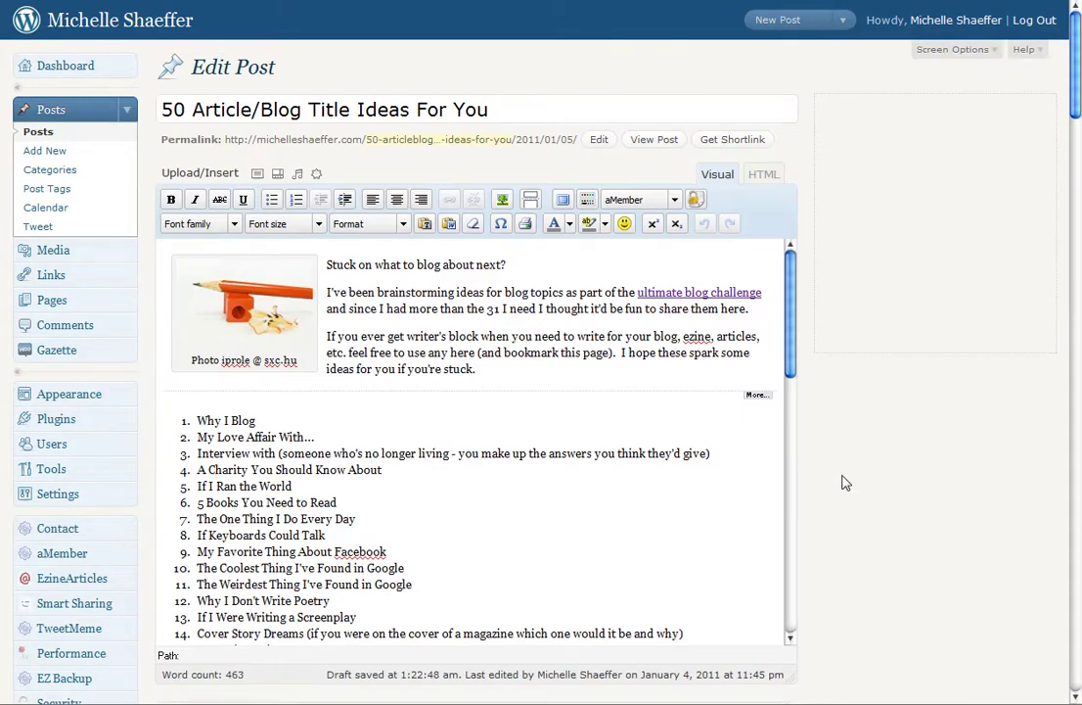
View the post in fullscreen mode from start to end and return to the normal editor.
scroll(846, 482, down, 2)
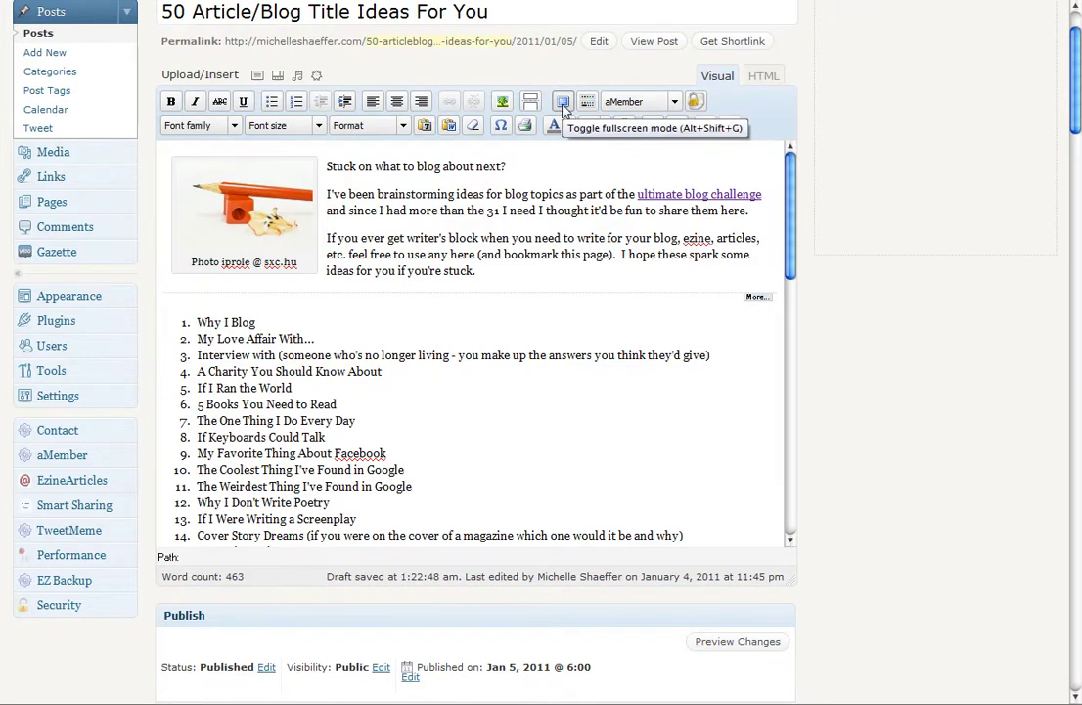
click(563, 103)
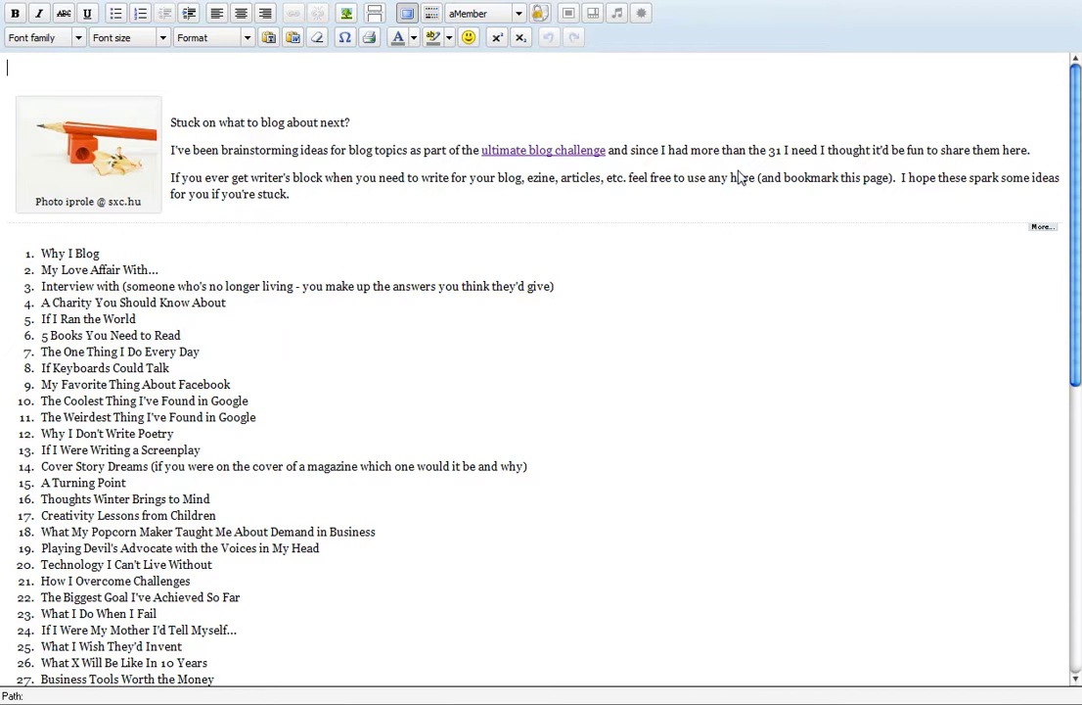
scroll(741, 178, down, 4)
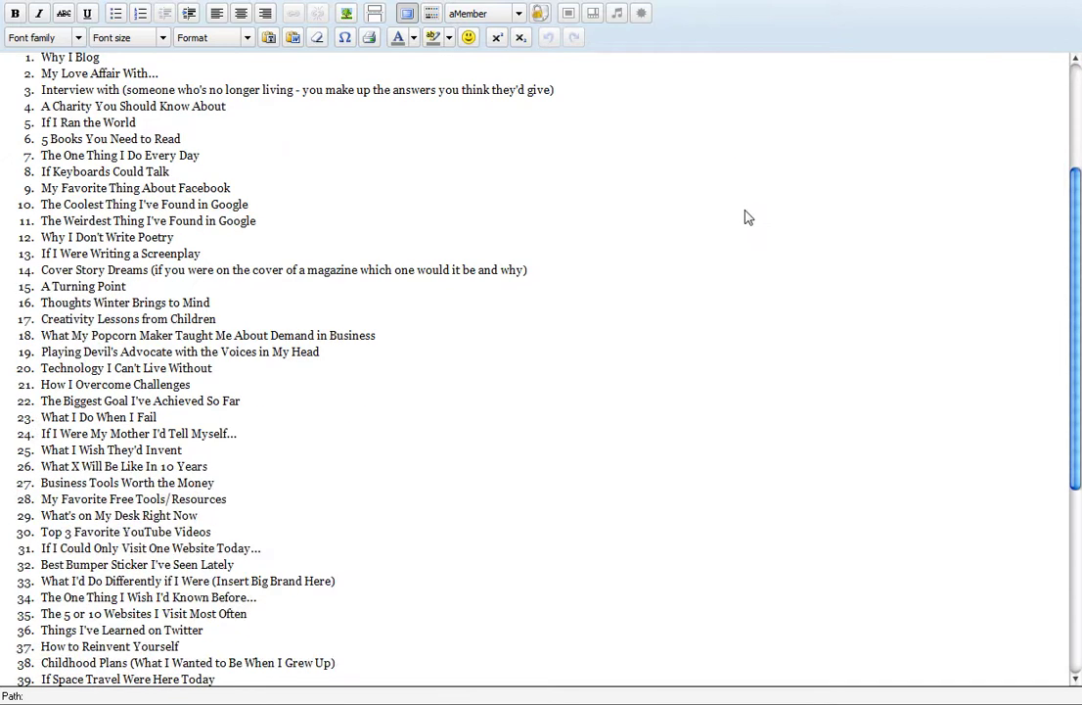
scroll(763, 411, down, 7)
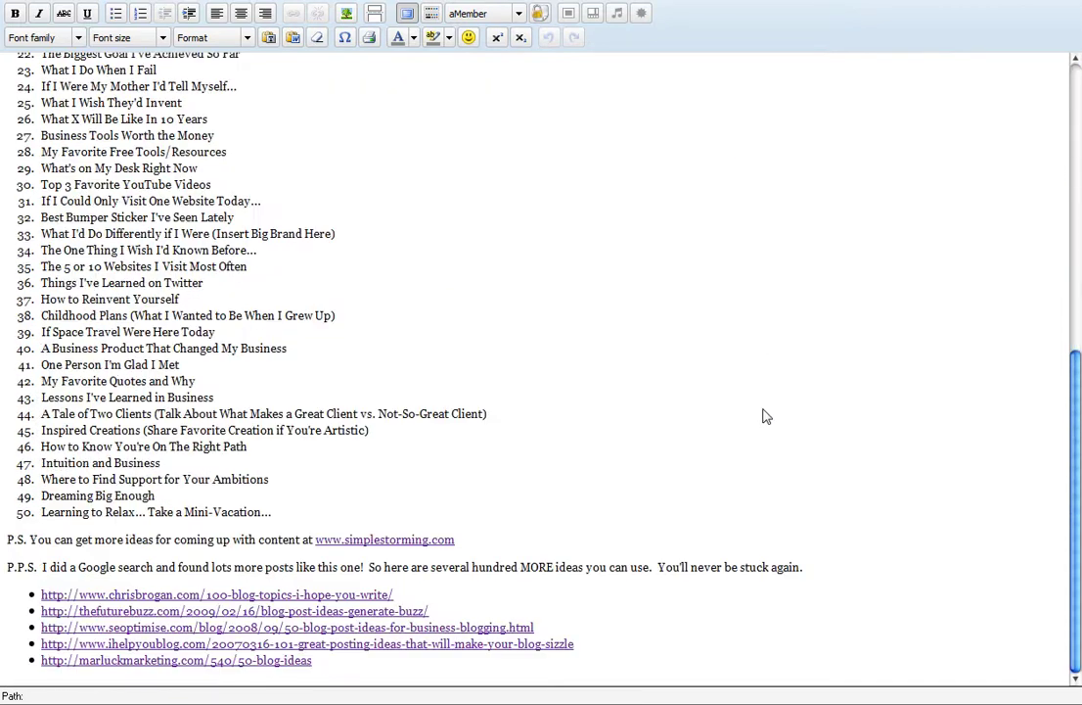
scroll(766, 421, up, 11)
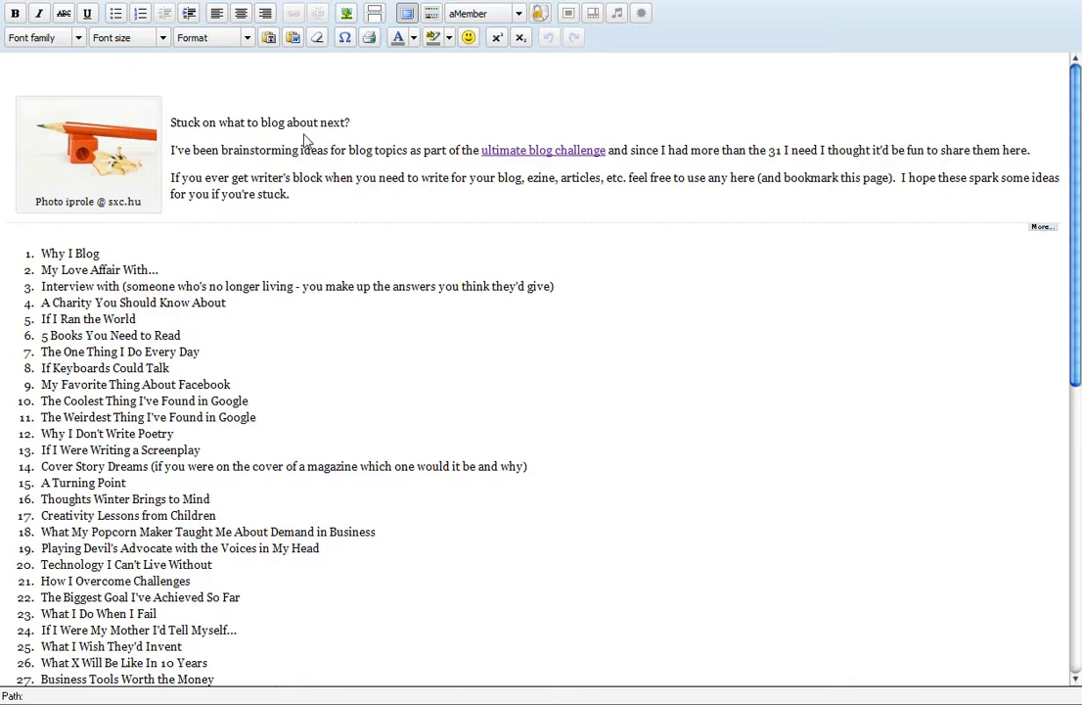
click(407, 16)
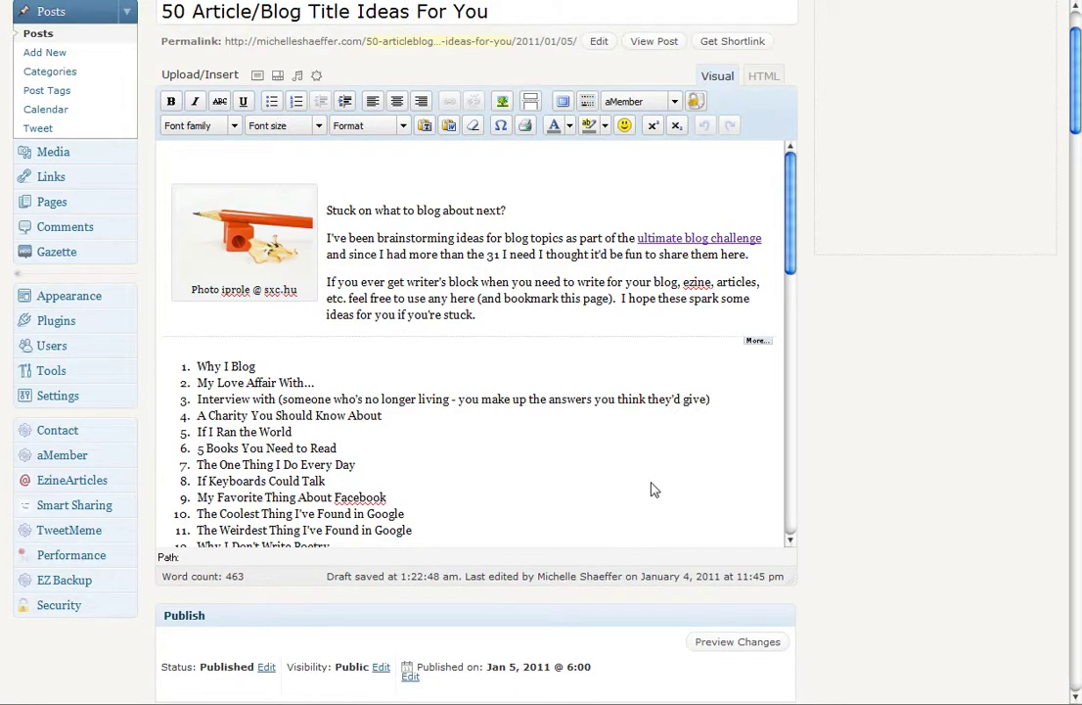
Hide the Revisions box from the edit screen through the screen options.
scroll(655, 460, down, 5)
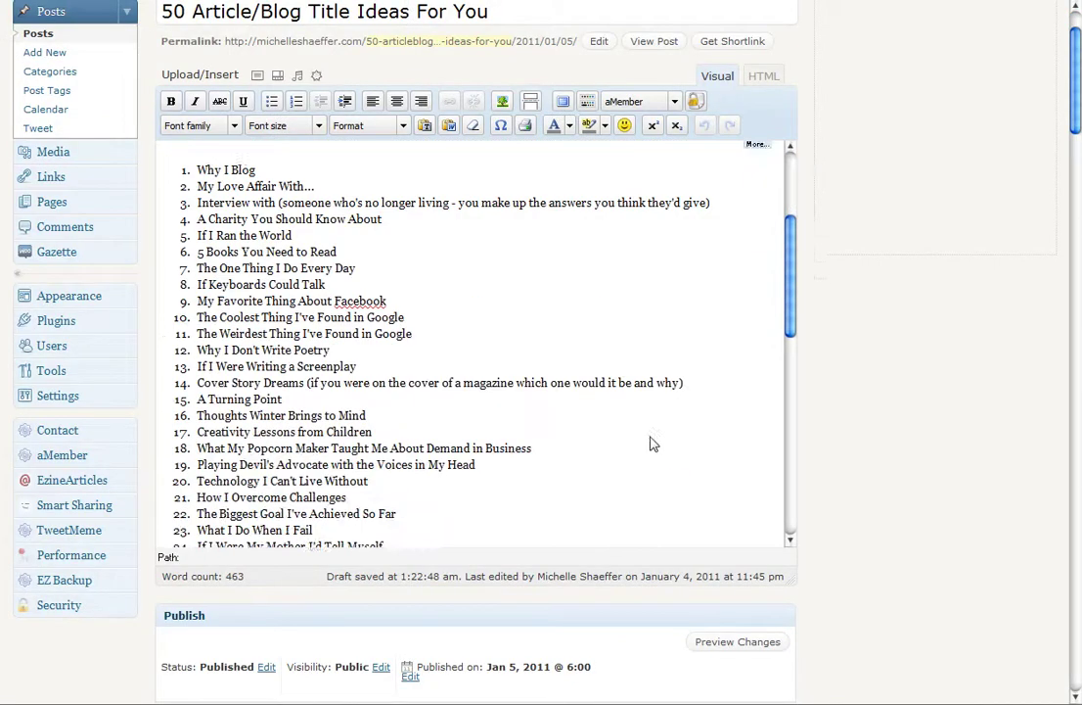
scroll(654, 421, up, 5)
scroll(933, 433, up, 2)
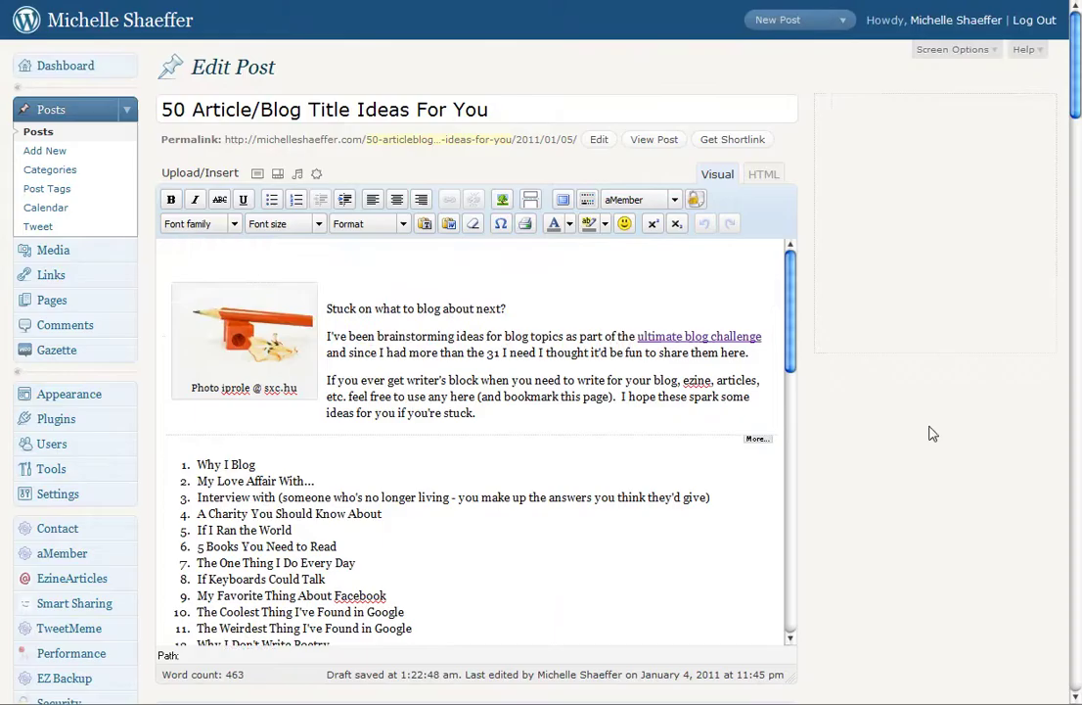
click(954, 52)
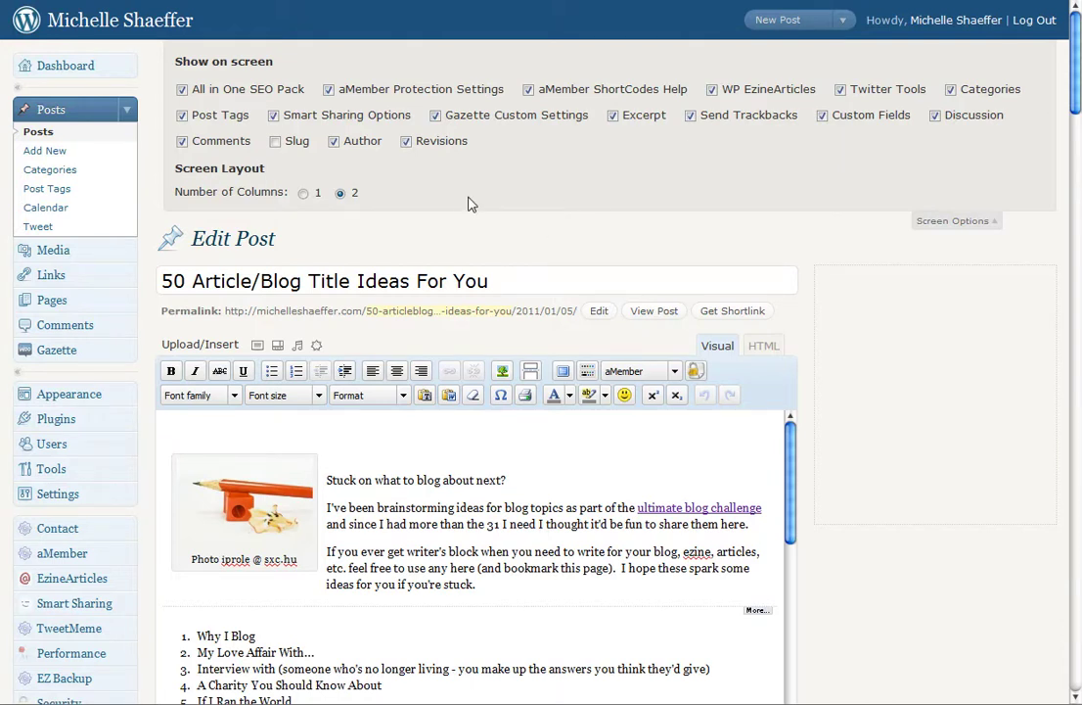
click(406, 142)
Examine the boxes down the edit page for the Revisions section, and close the screen options.
scroll(604, 184, down, 4)
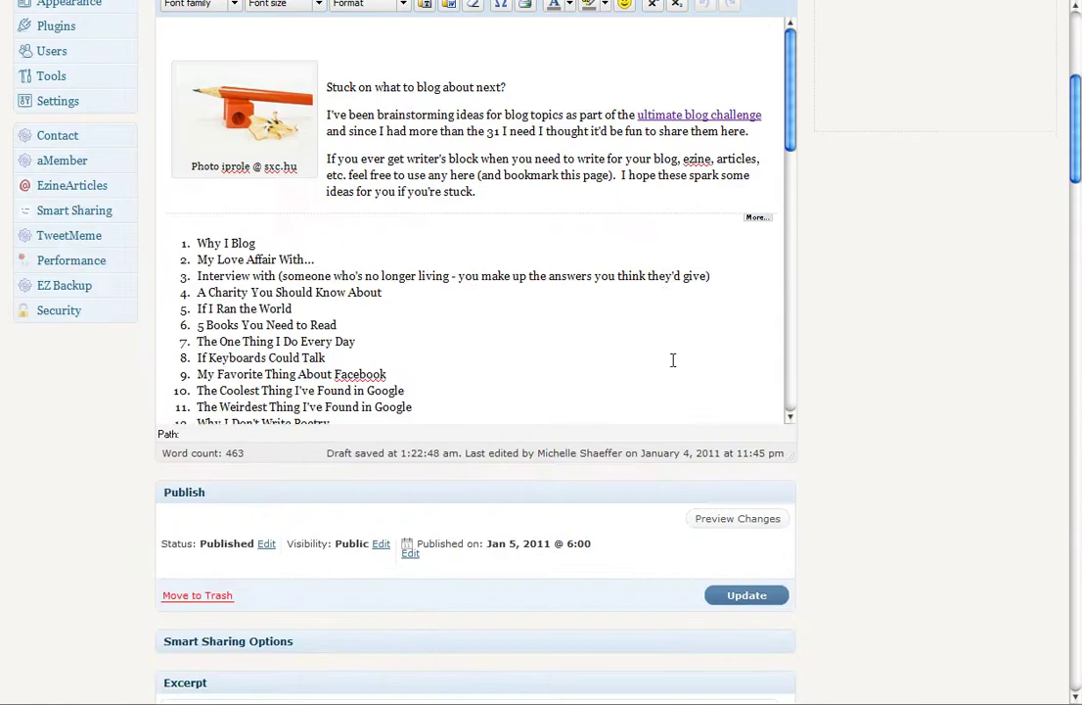
scroll(666, 419, down, 5)
scroll(602, 572, down, 3)
scroll(500, 524, down, 10)
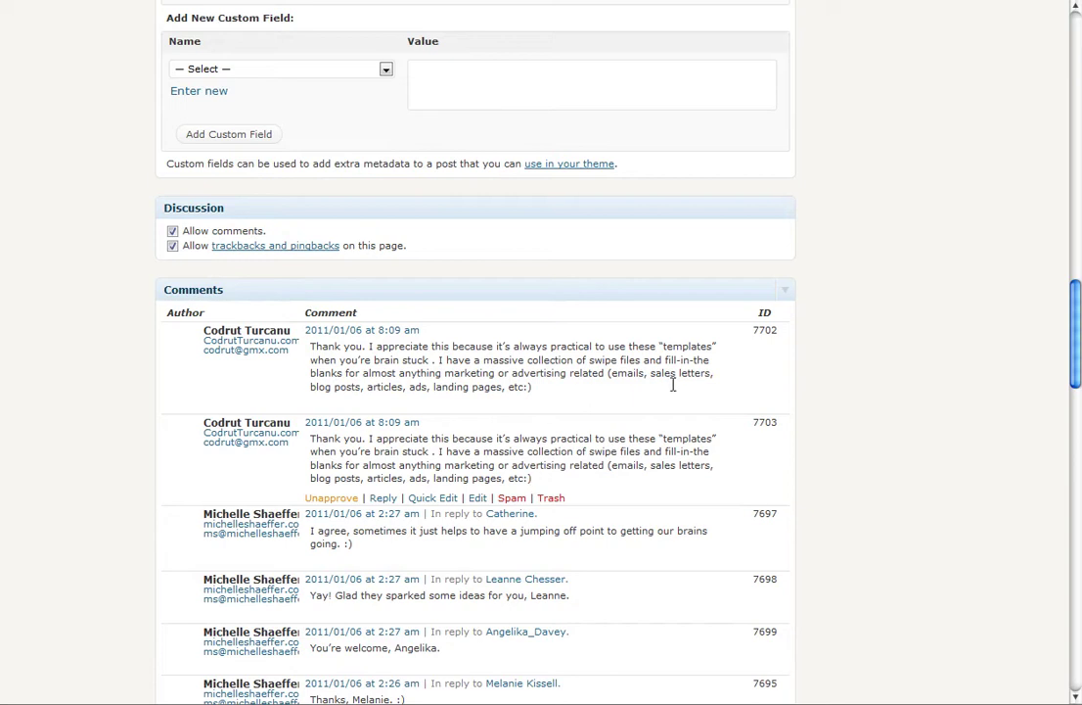
scroll(483, 391, down, 10)
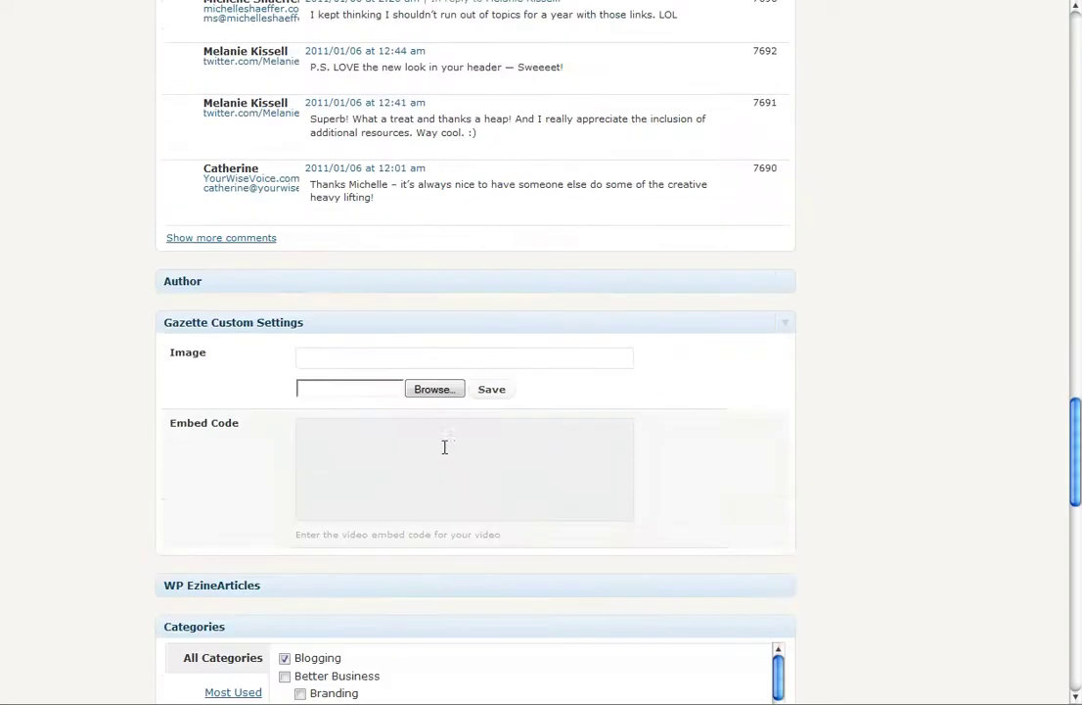
scroll(544, 476, down, 1)
scroll(686, 480, down, 2)
scroll(886, 465, down, 2)
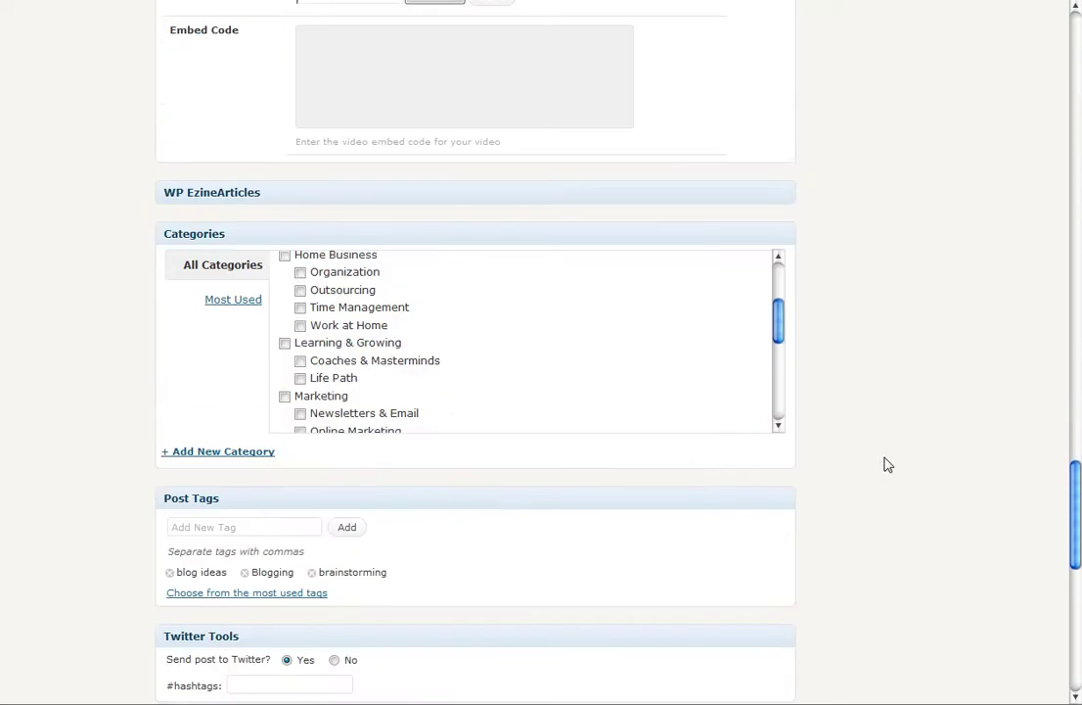
scroll(886, 465, down, 2)
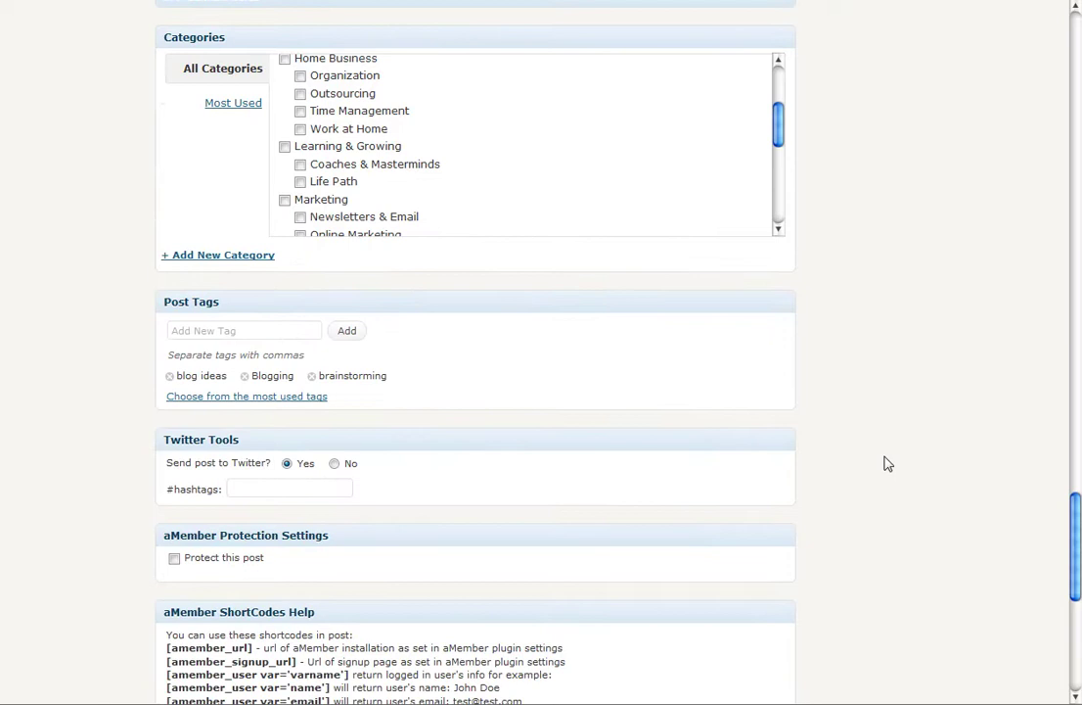
scroll(887, 463, up, 20)
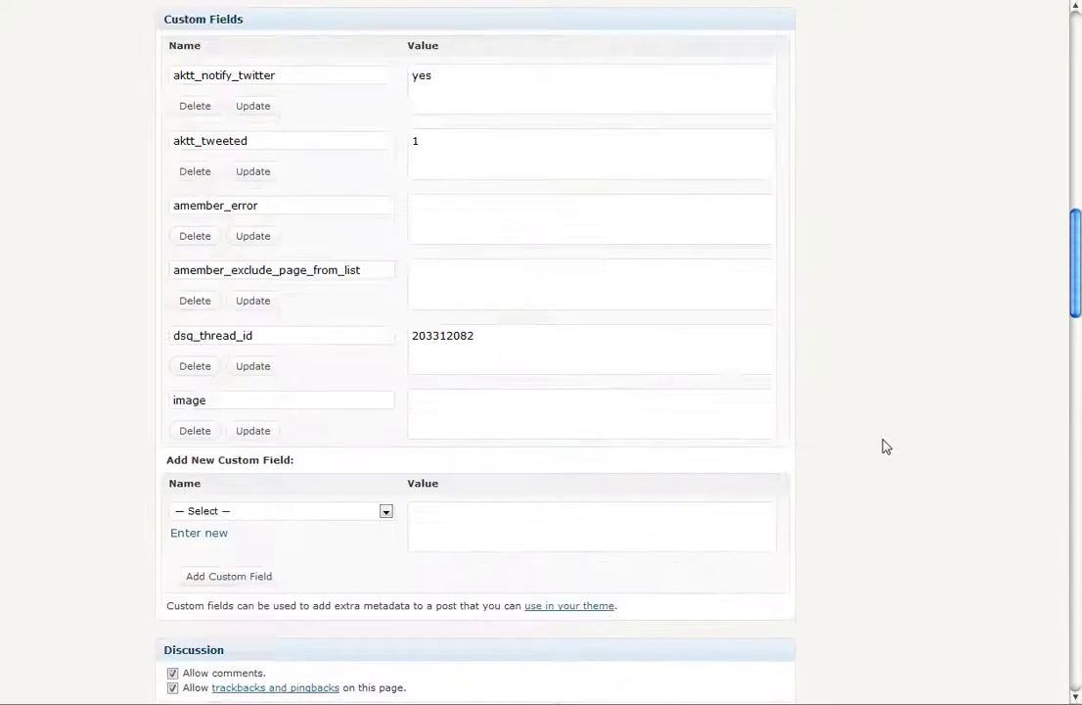
scroll(884, 445, up, 2)
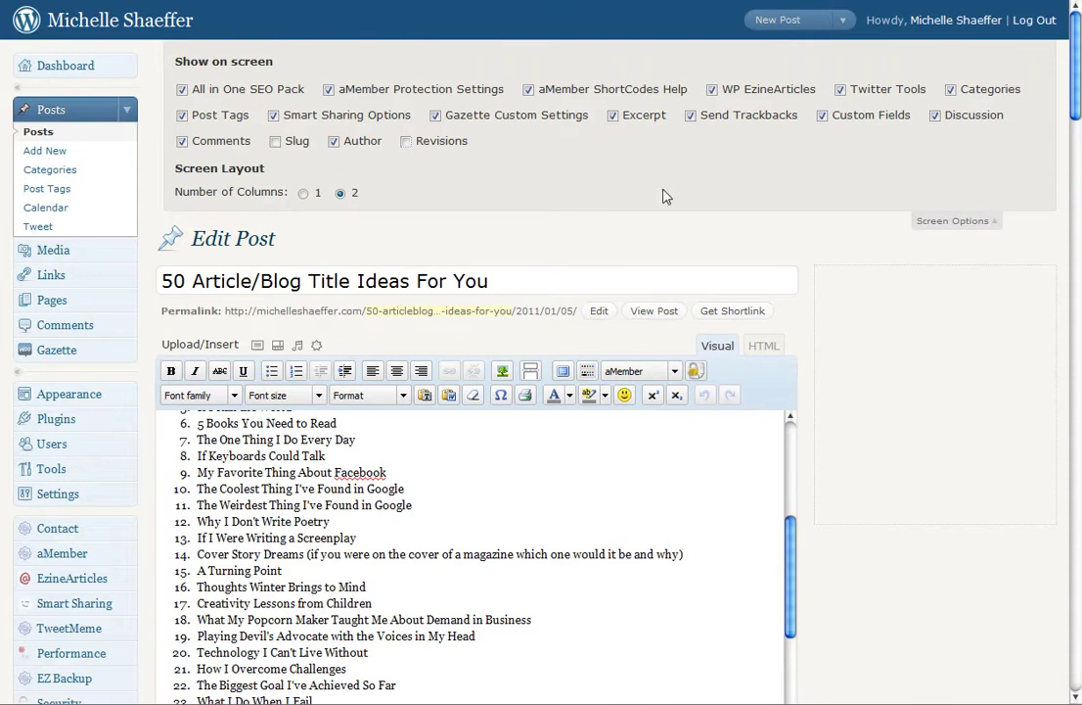
click(947, 222)
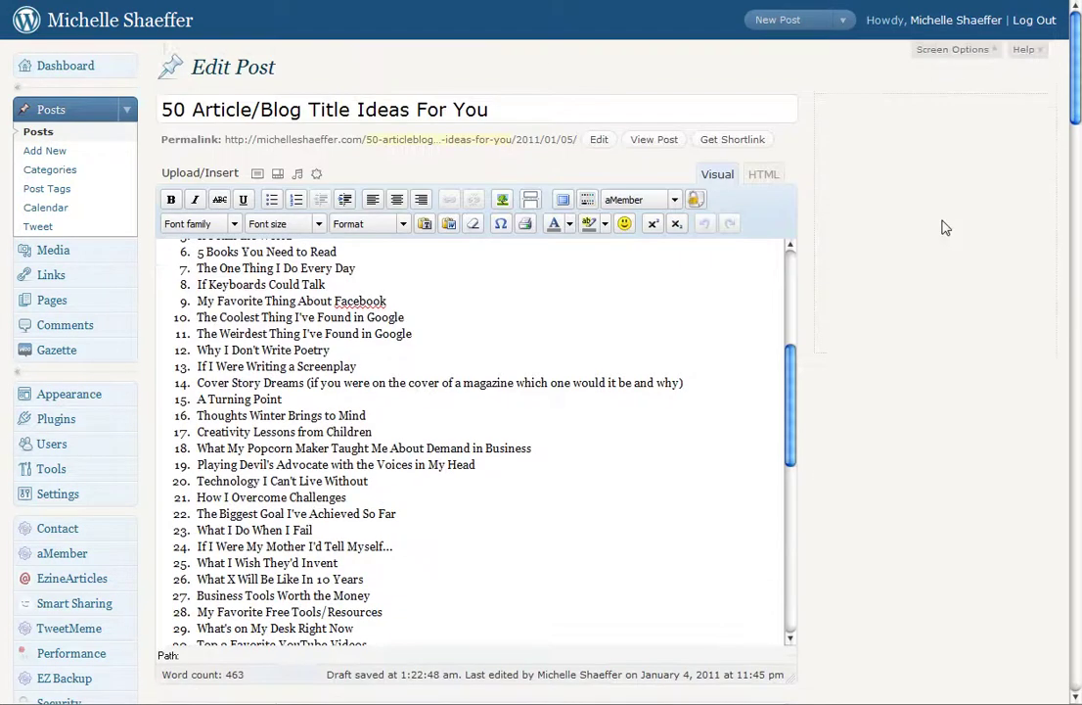
Expand the Send Trackbacks box to view its contents and collapse it again.
scroll(887, 294, down, 7)
scroll(954, 306, down, 1)
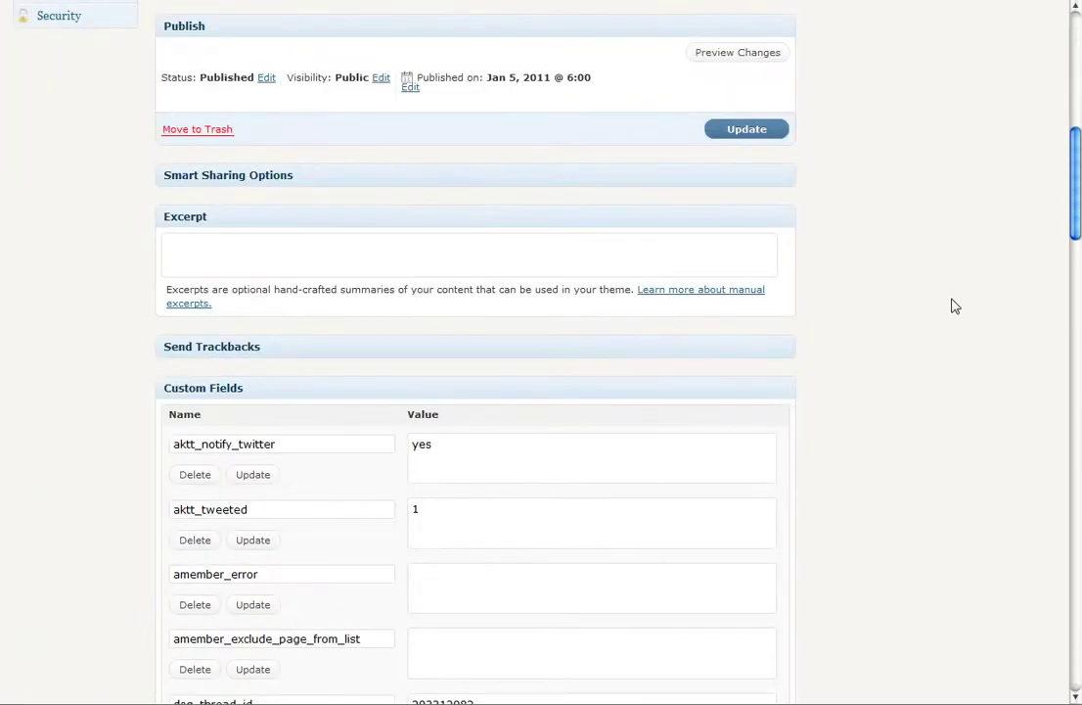
scroll(955, 307, down, 1)
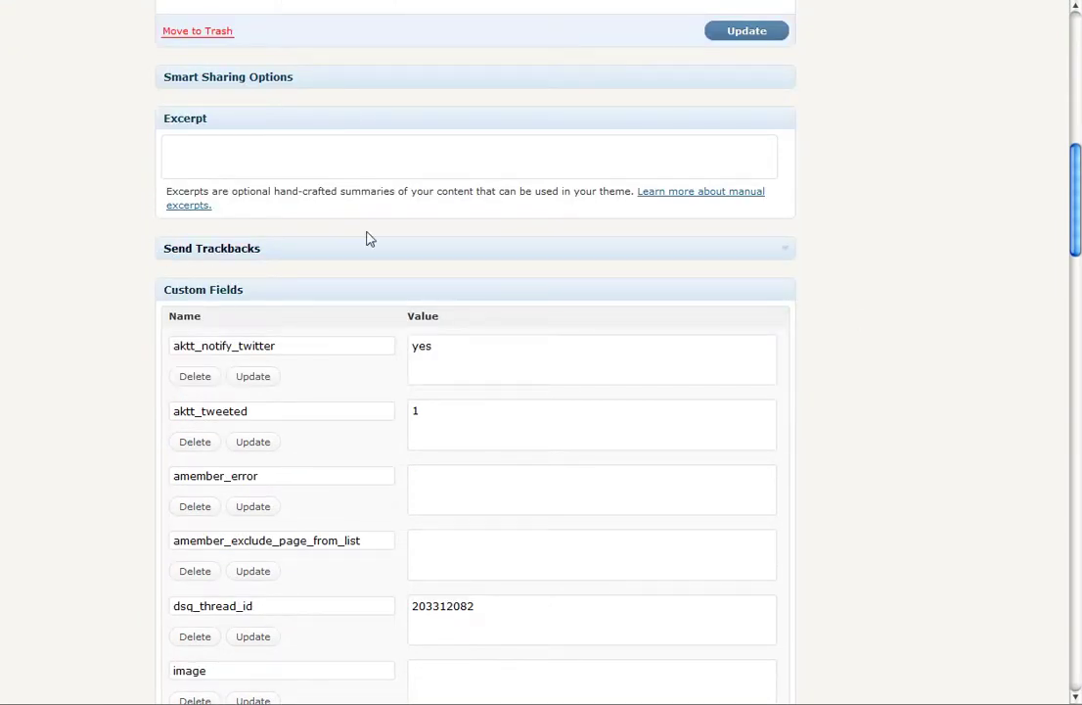
click(789, 248)
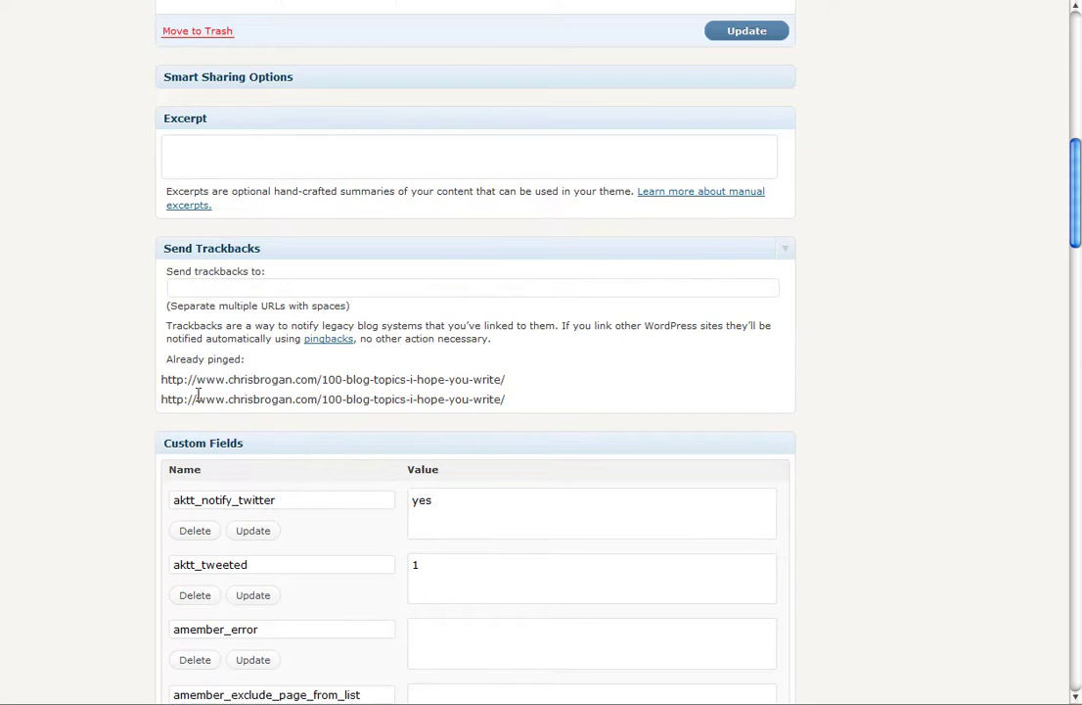
click(788, 251)
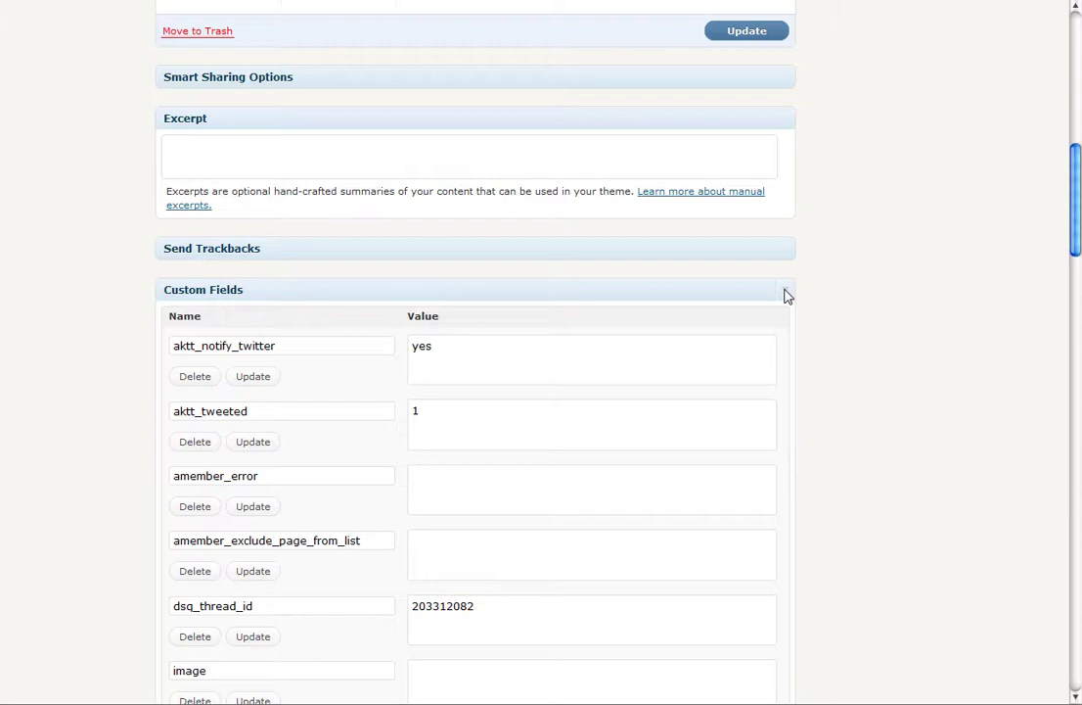
Collapse the Custom Fields, Discussion and Comments boxes, leaving the Author box collapsed.
click(787, 294)
click(792, 333)
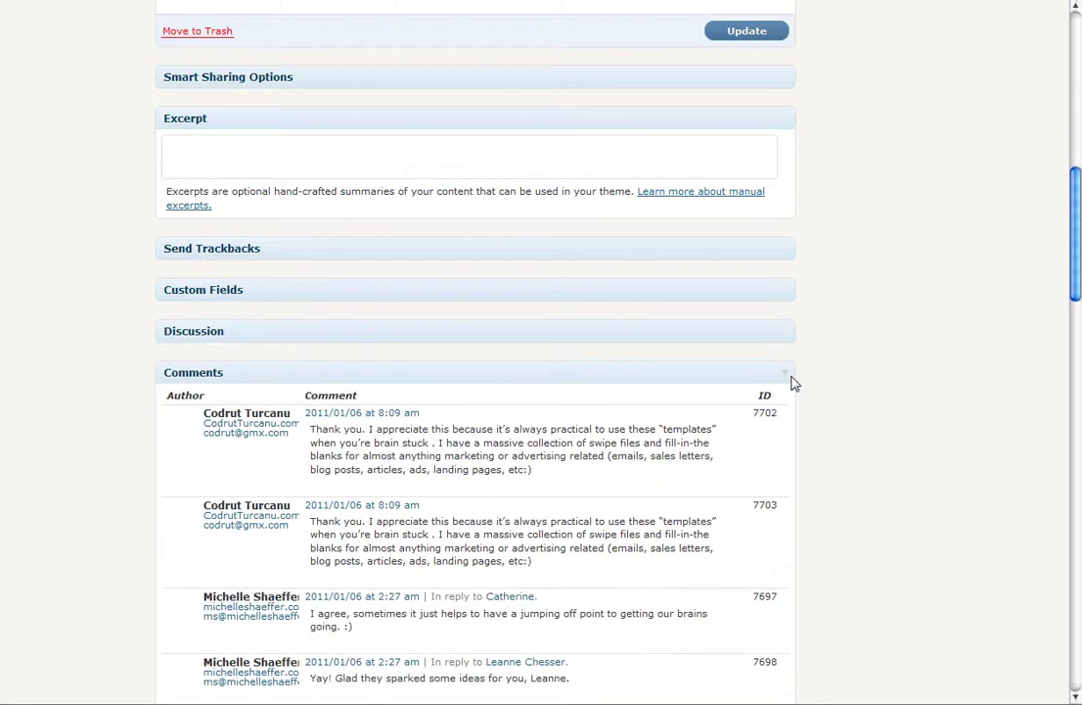
click(790, 377)
click(791, 415)
click(791, 415)
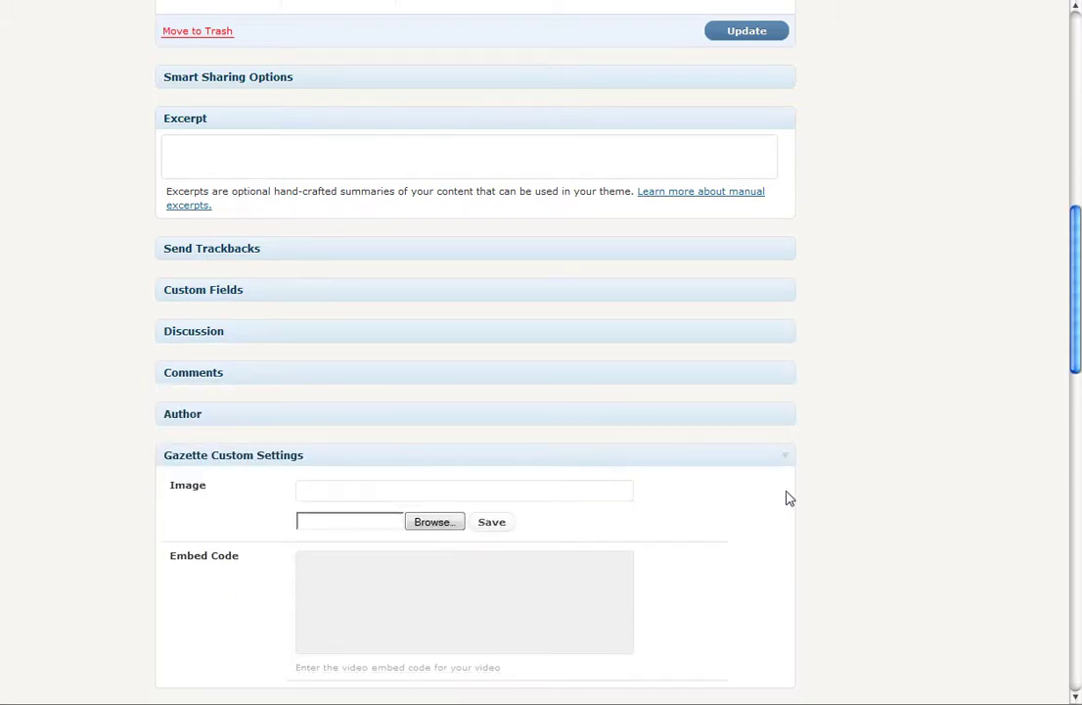
Collapse the Gazette Custom Settings, Categories, Post Tags and Twitter Tools boxes below the post editor.
click(788, 456)
scroll(826, 466, down, 5)
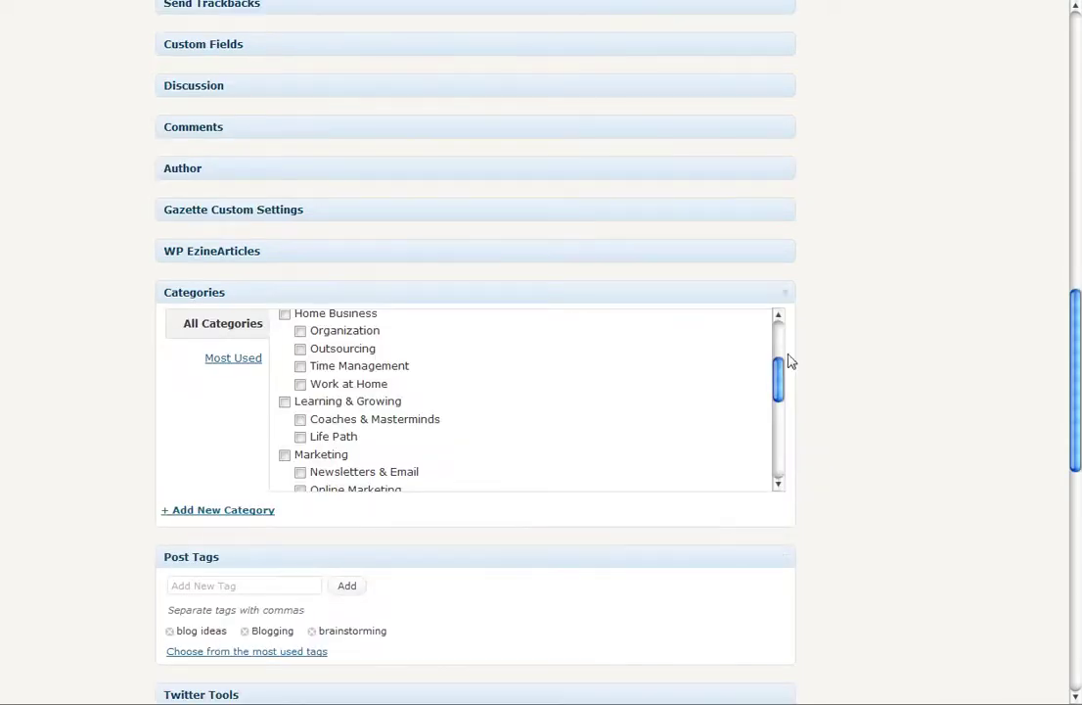
click(786, 299)
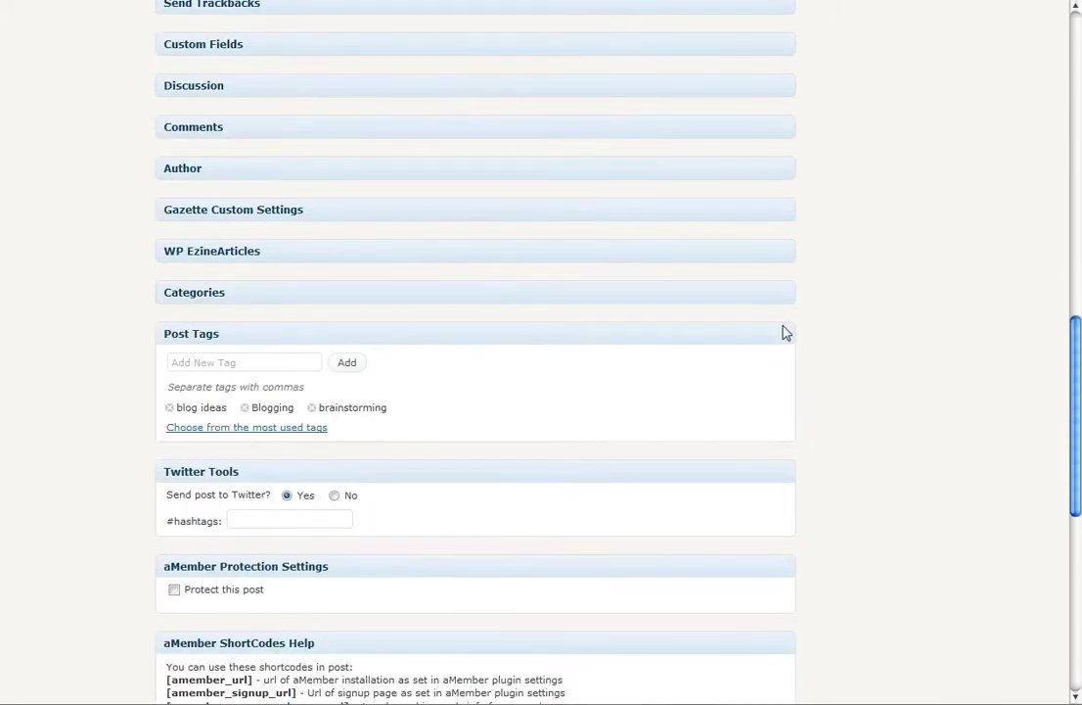
click(784, 332)
click(789, 377)
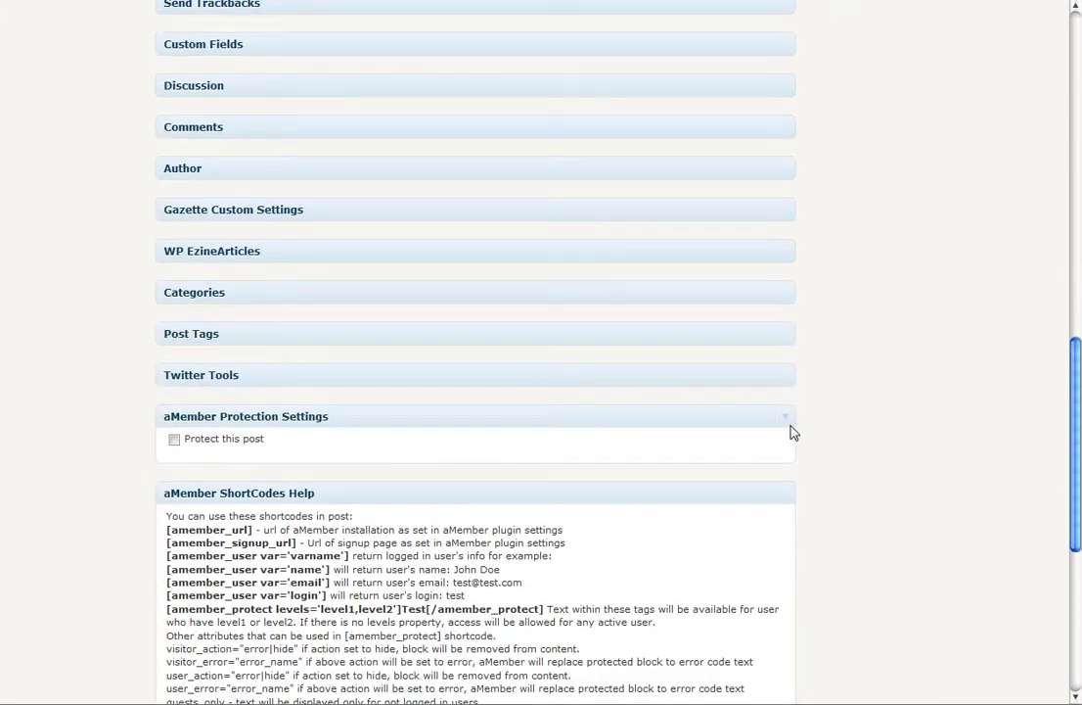
Collapse the aMember Protection Settings, aMember ShortCodes Help and All in One SEO Pack boxes.
click(792, 423)
click(785, 464)
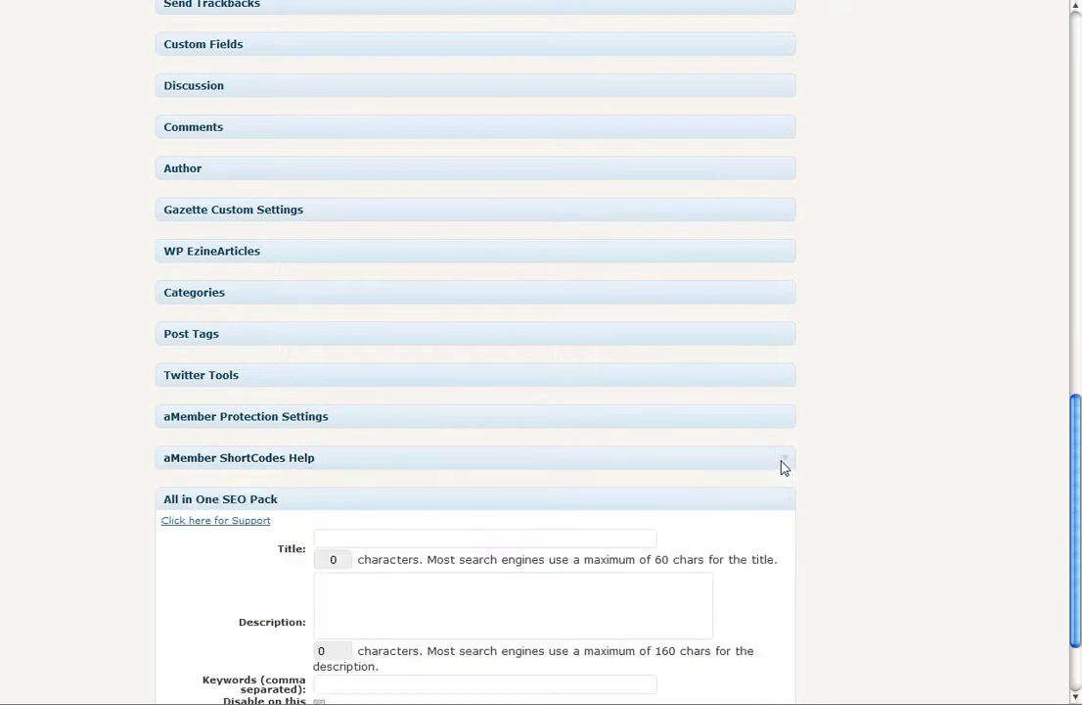
click(792, 500)
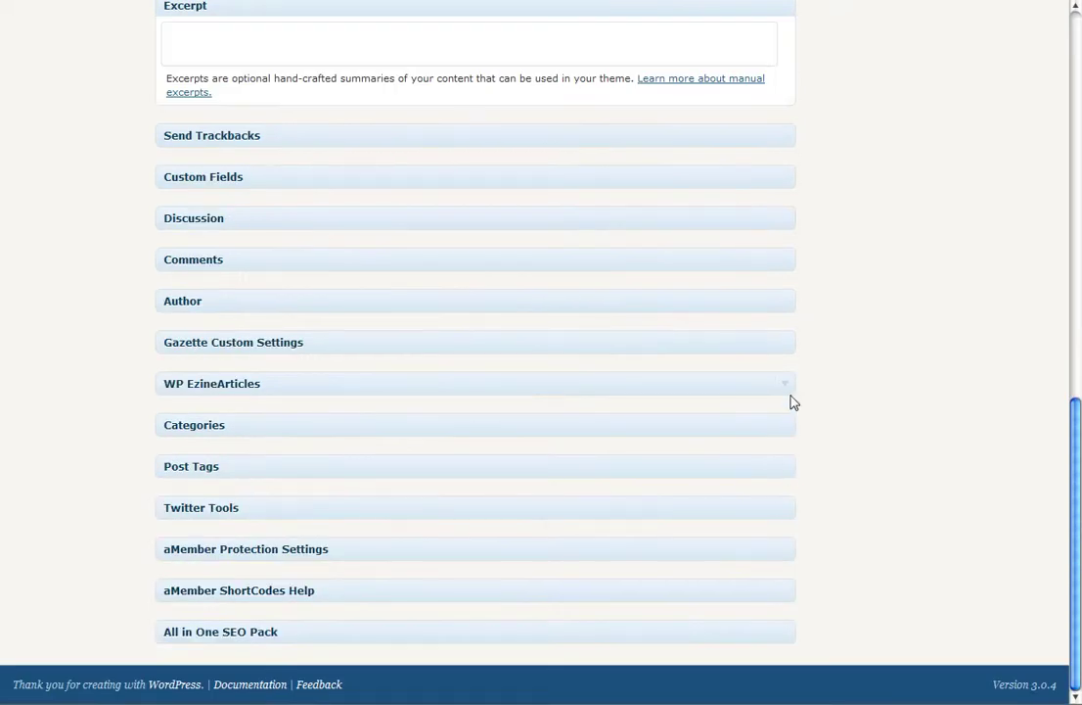
Update the published post from its Publish box to save it.
scroll(791, 391, up, 2)
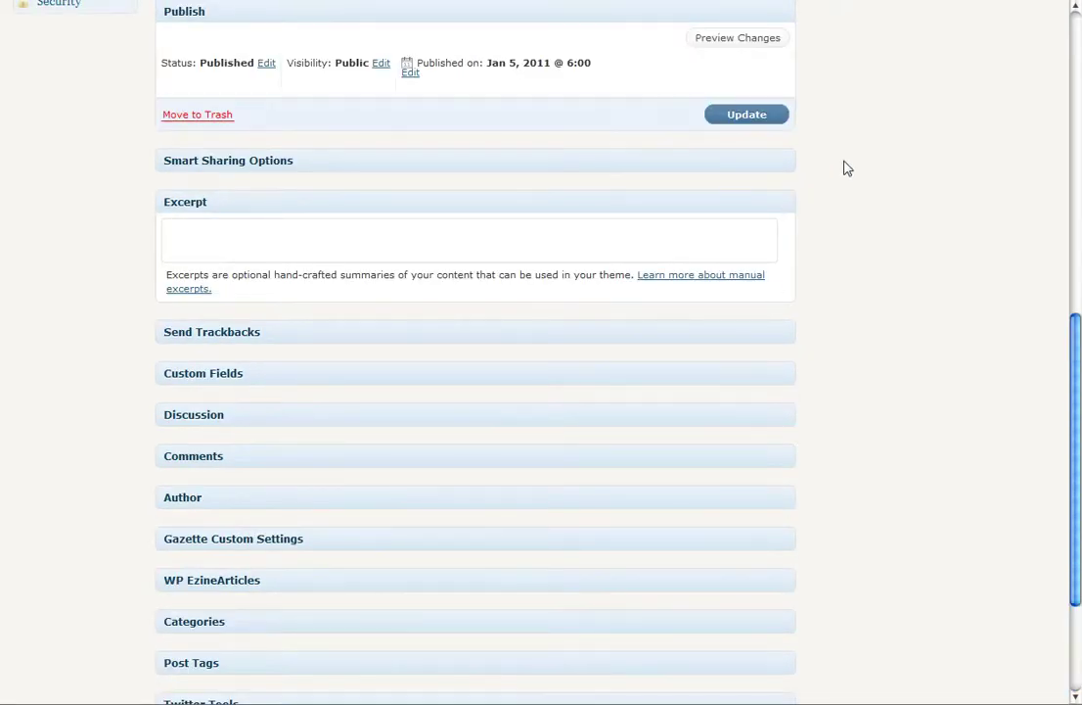
scroll(847, 168, up, 1)
click(747, 212)
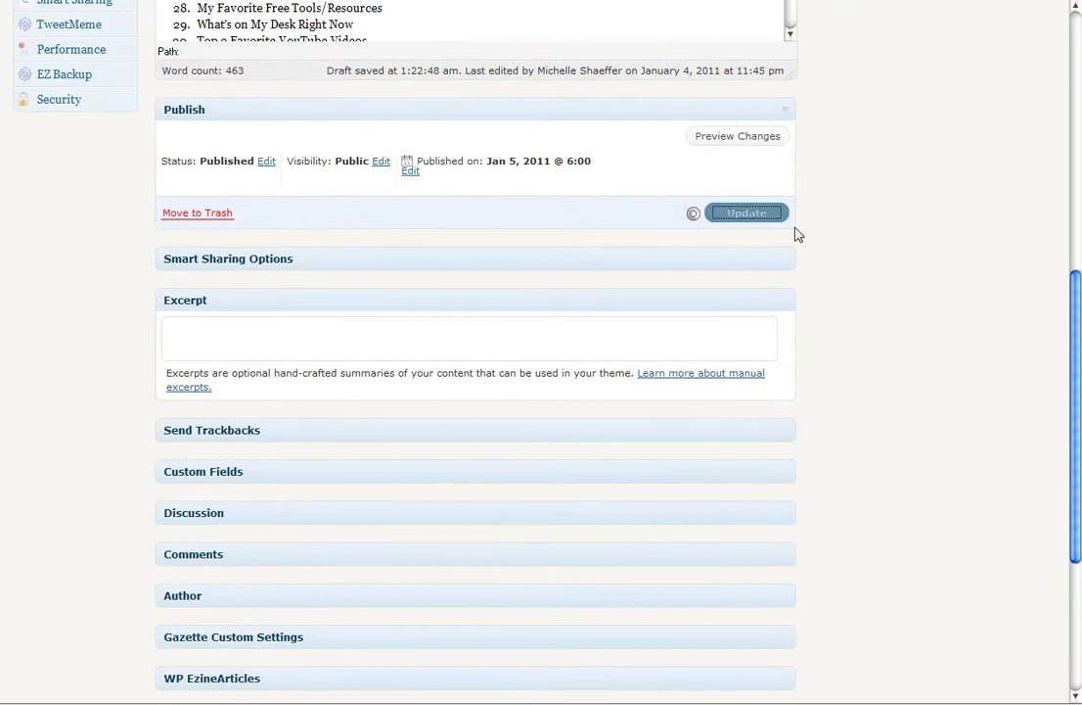